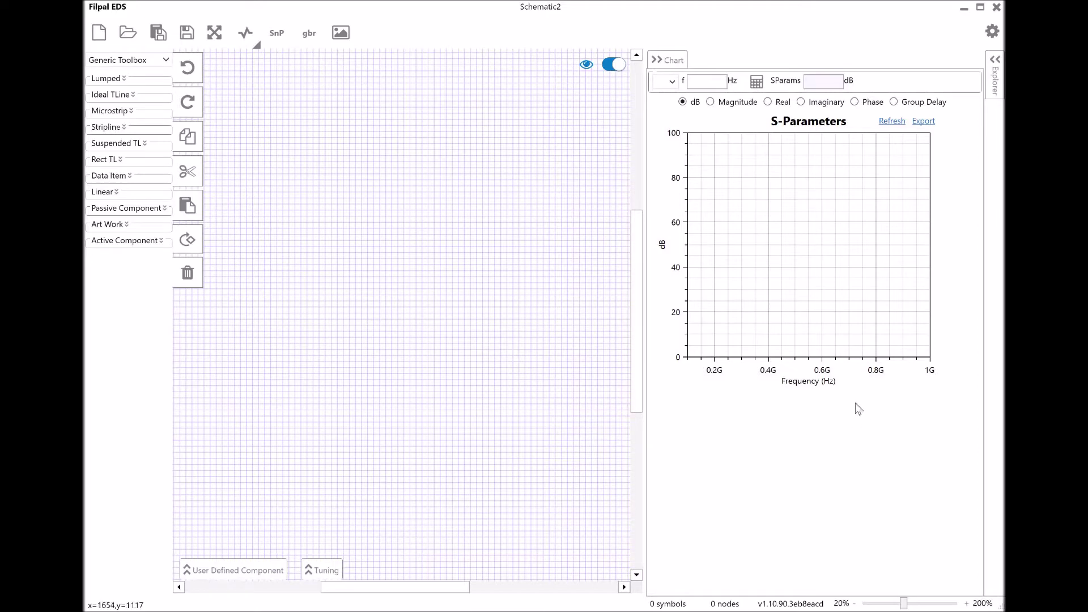
Switch the plot type from S-Parameters to Smith Chart
{"action": "left_click", "coordinate": [108, 37]}
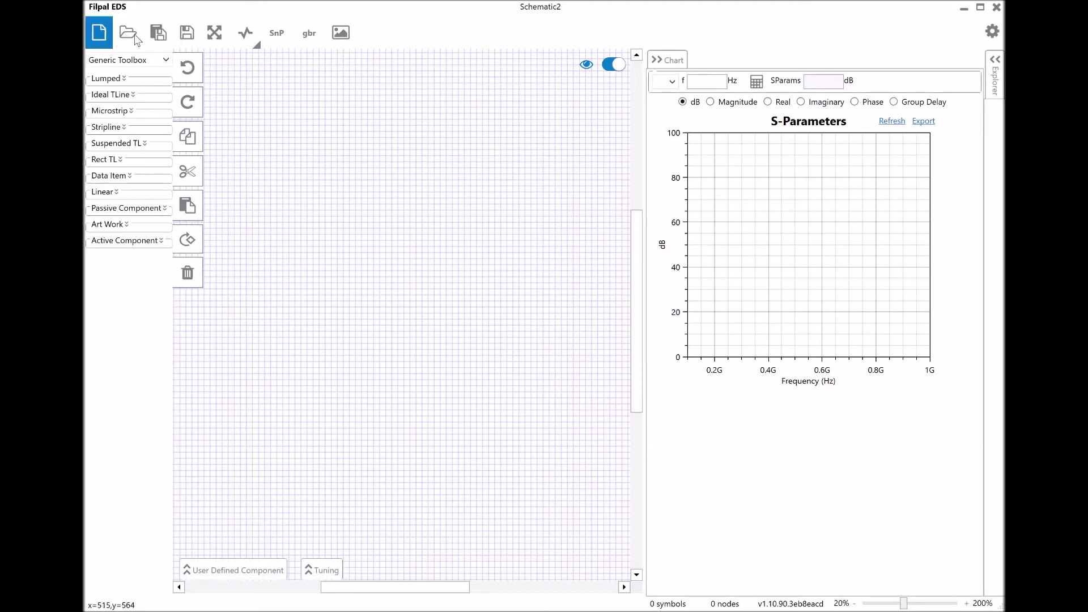
{"action": "left_click", "coordinate": [257, 46]}
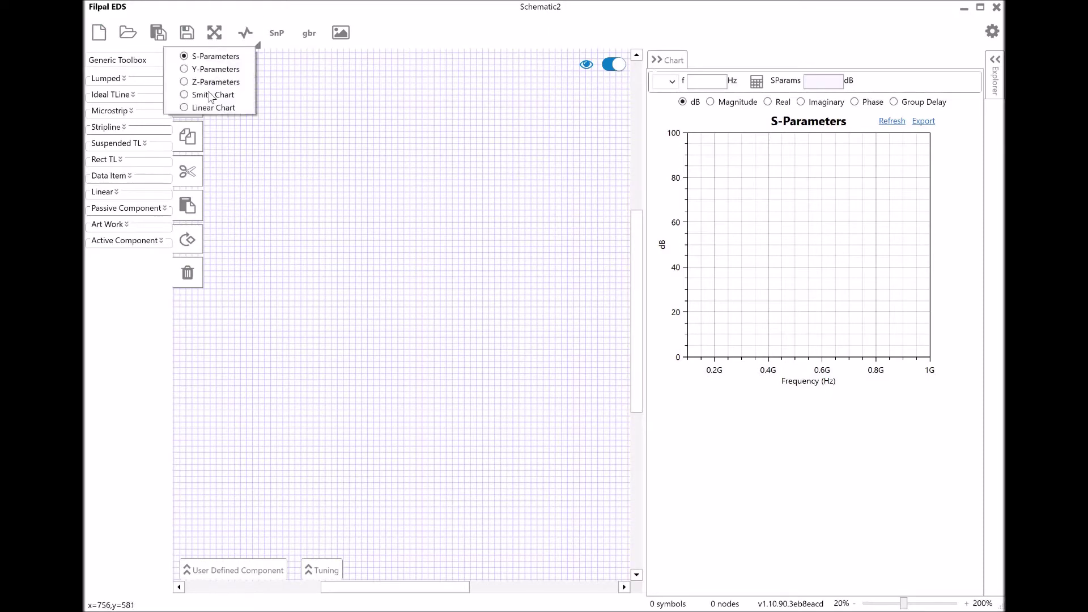
{"action": "left_click", "coordinate": [210, 95]}
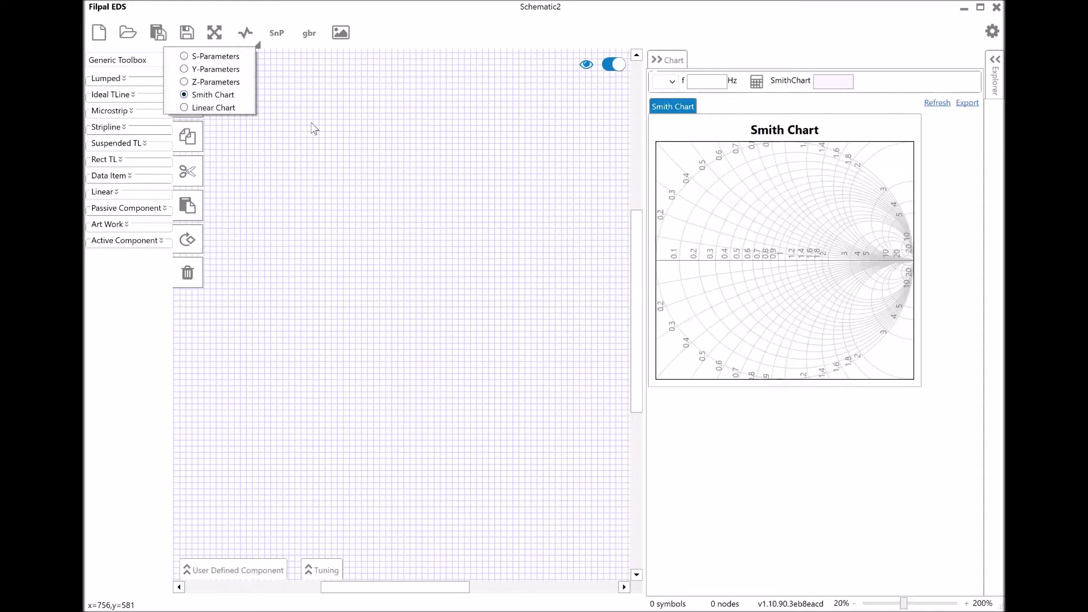
Place a lumped port (P) on the empty schematic and set its impedance Z to 1 Ω
{"action": "left_click", "coordinate": [127, 82]}
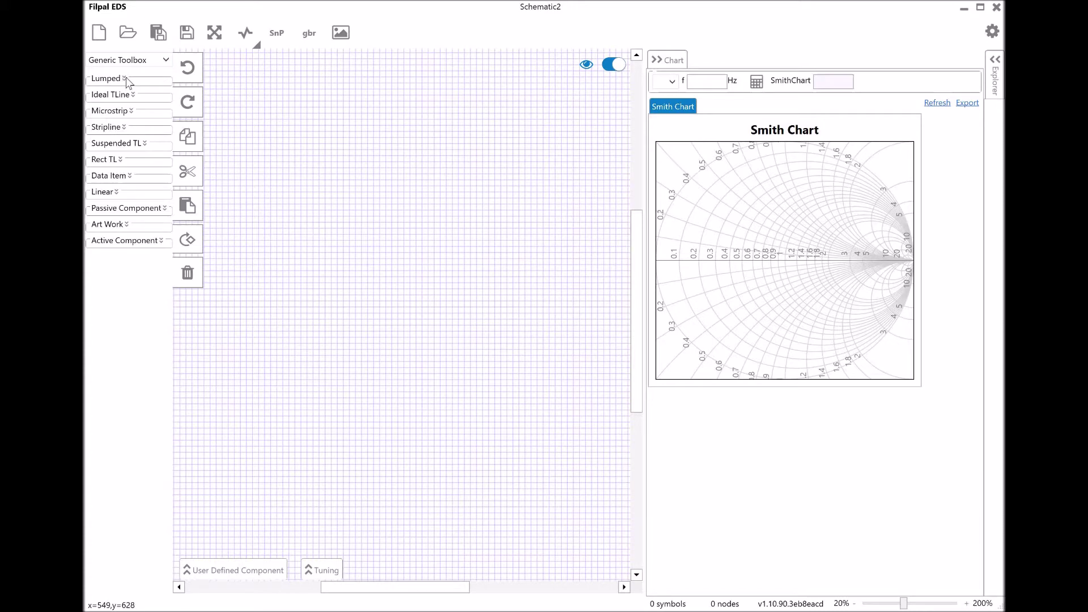
{"action": "left_click", "coordinate": [124, 79]}
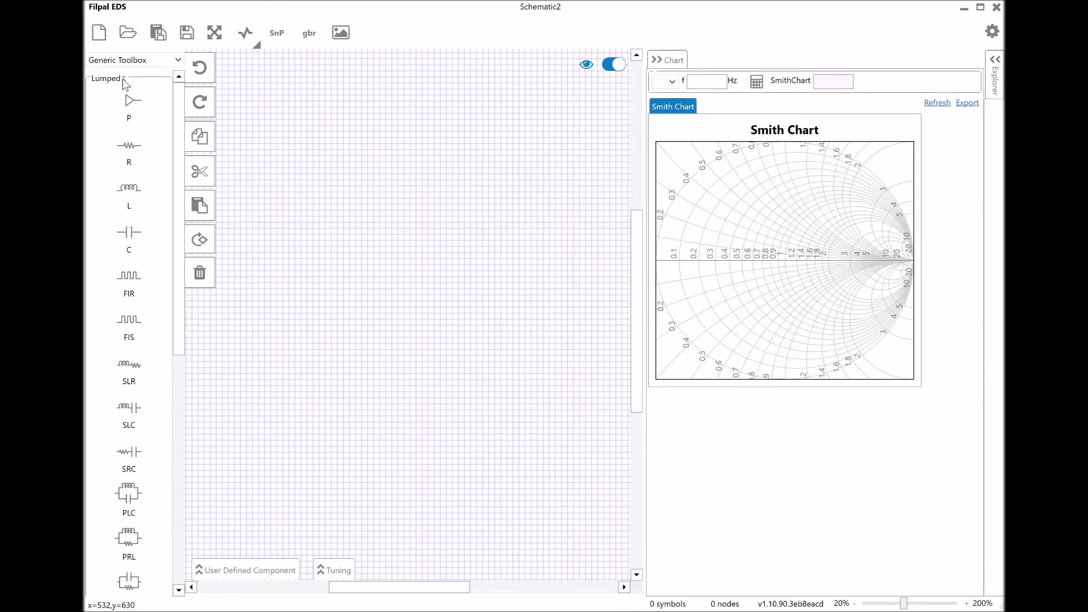
{"action": "left_click", "coordinate": [123, 79]}
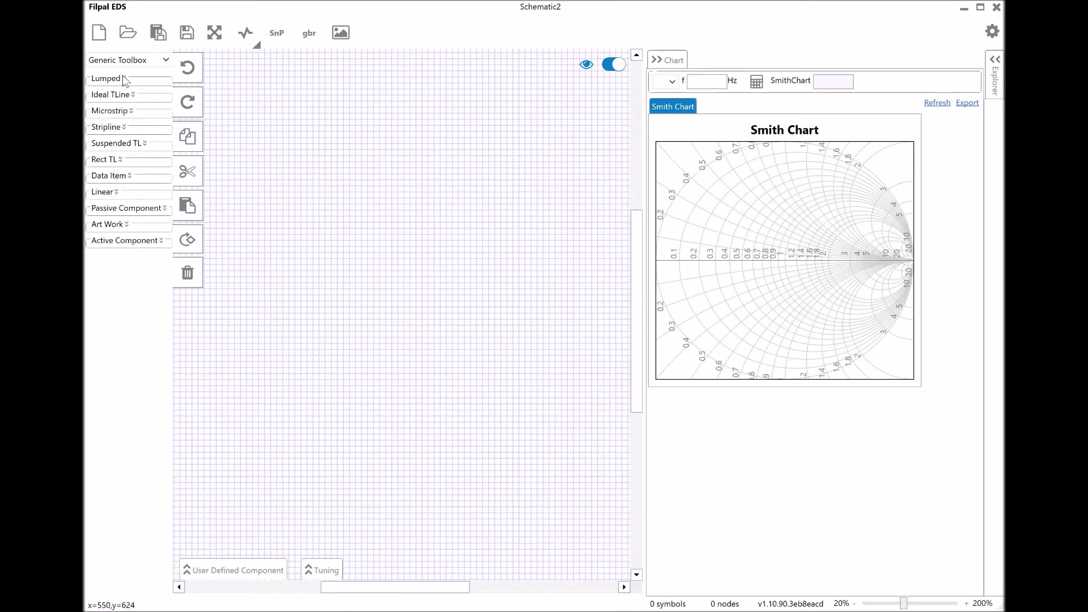
{"action": "left_click", "coordinate": [123, 78]}
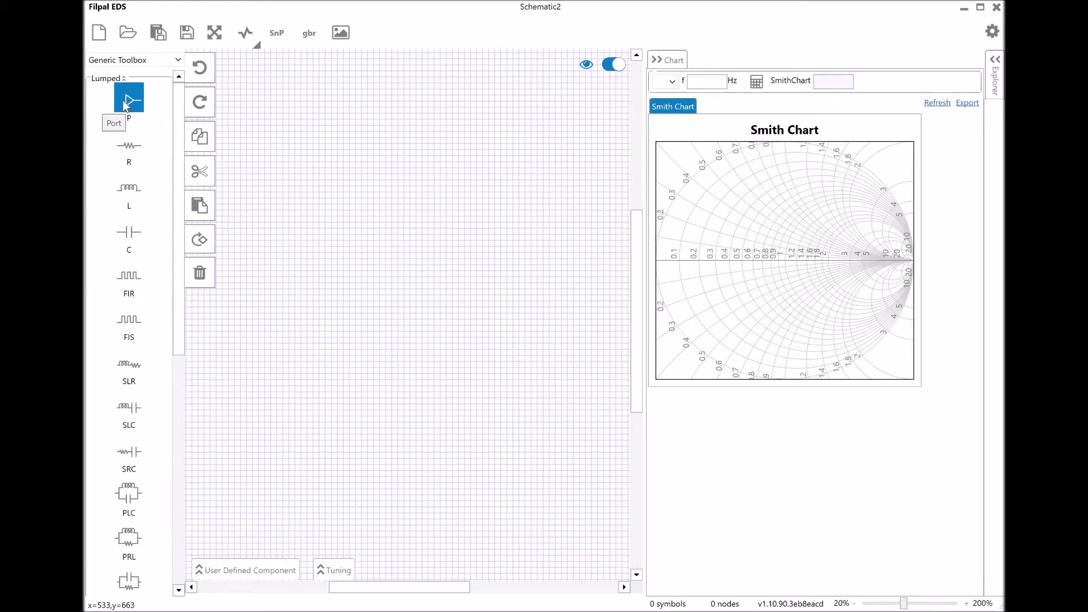
{"action": "left_click_drag", "start_coordinate": [126, 104], "coordinate": [322, 146]}
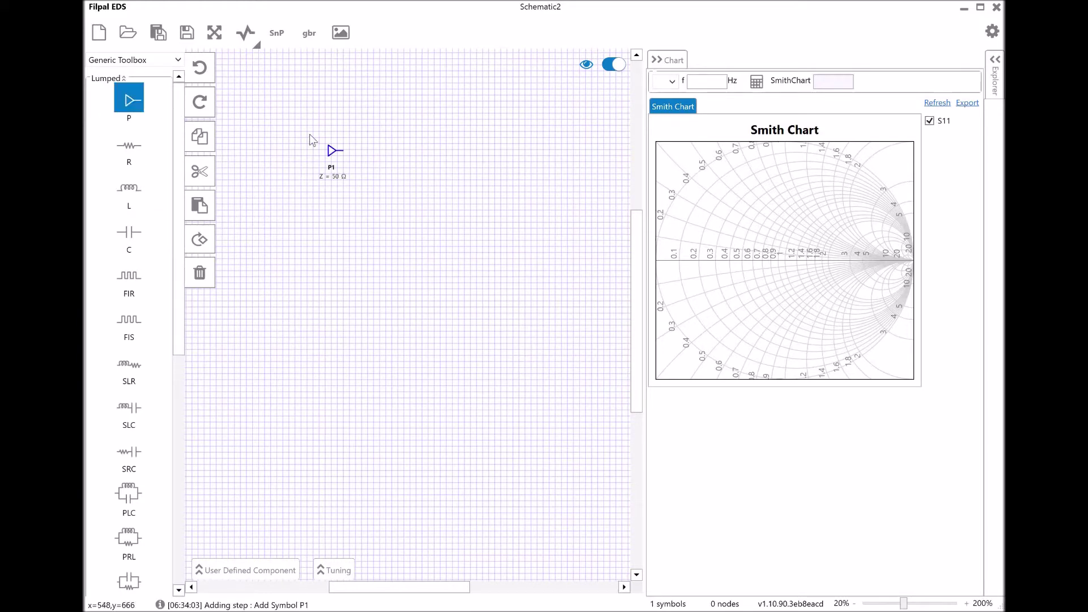
{"action": "left_click", "coordinate": [333, 150]}
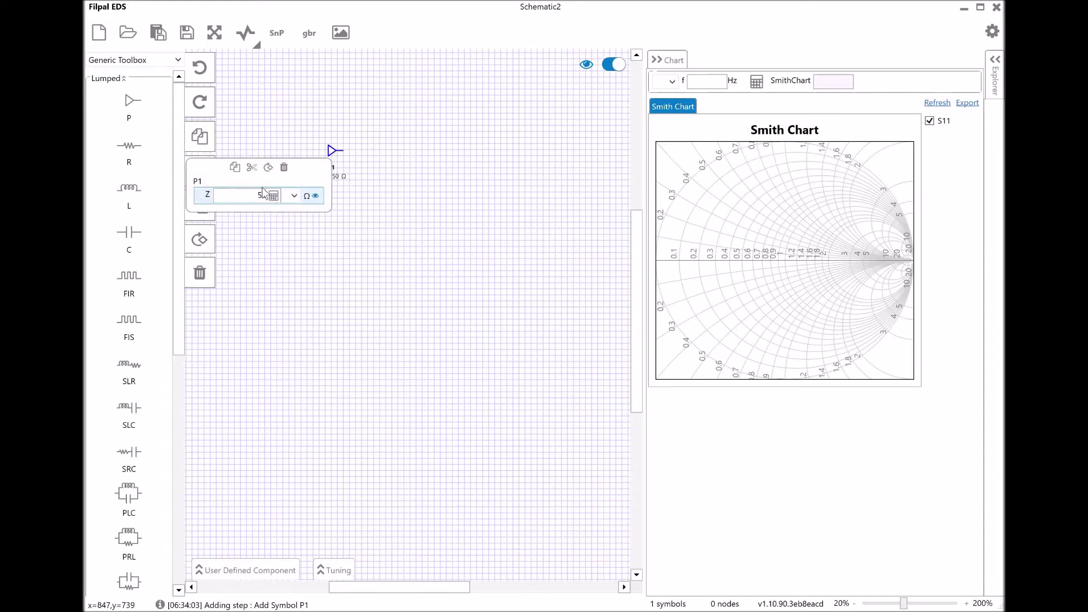
{"action": "key", "text": "BackSpace"}
{"action": "type", "text": "1"}
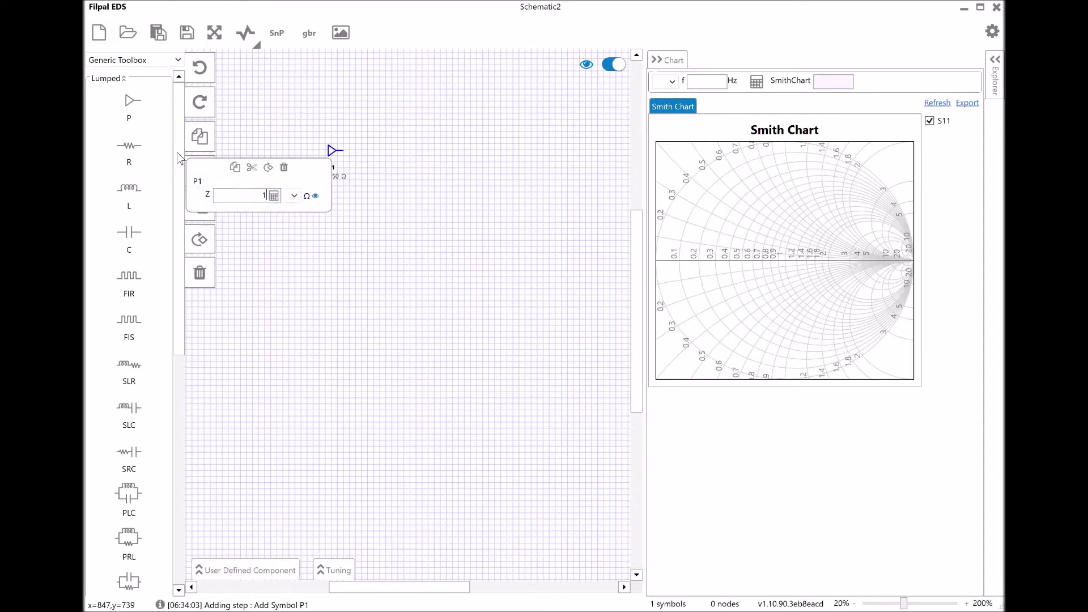
Add a resistor beside the port, wired to the port's output, and set its resistance to 1 Ω
{"action": "left_click", "coordinate": [142, 149]}
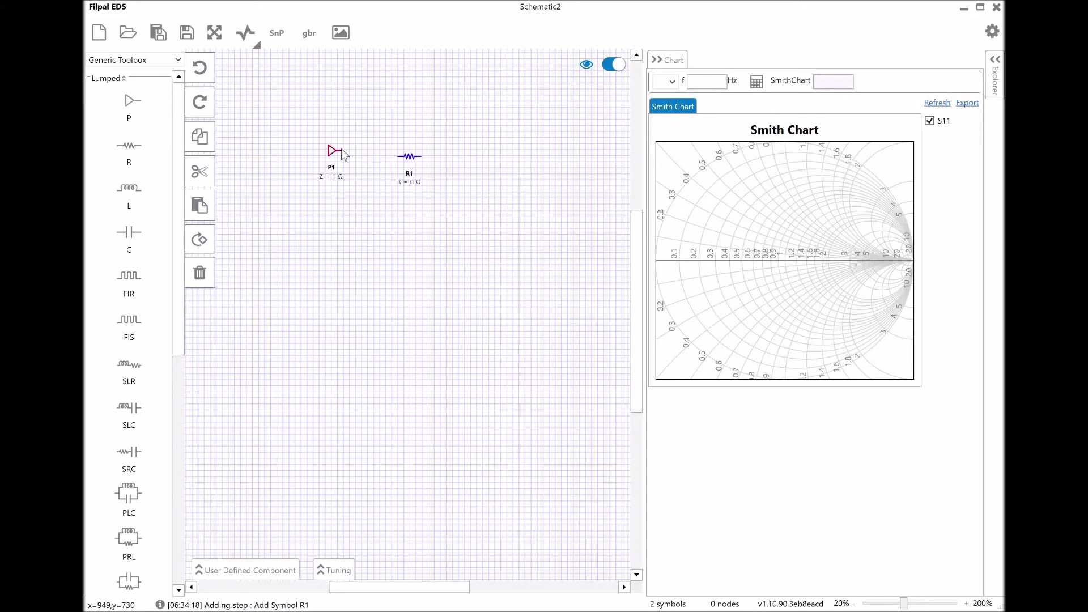
{"action": "left_click", "coordinate": [394, 154]}
{"action": "left_click", "coordinate": [403, 183]}
{"action": "key", "text": "BackSpace"}
{"action": "type", "text": "1"}
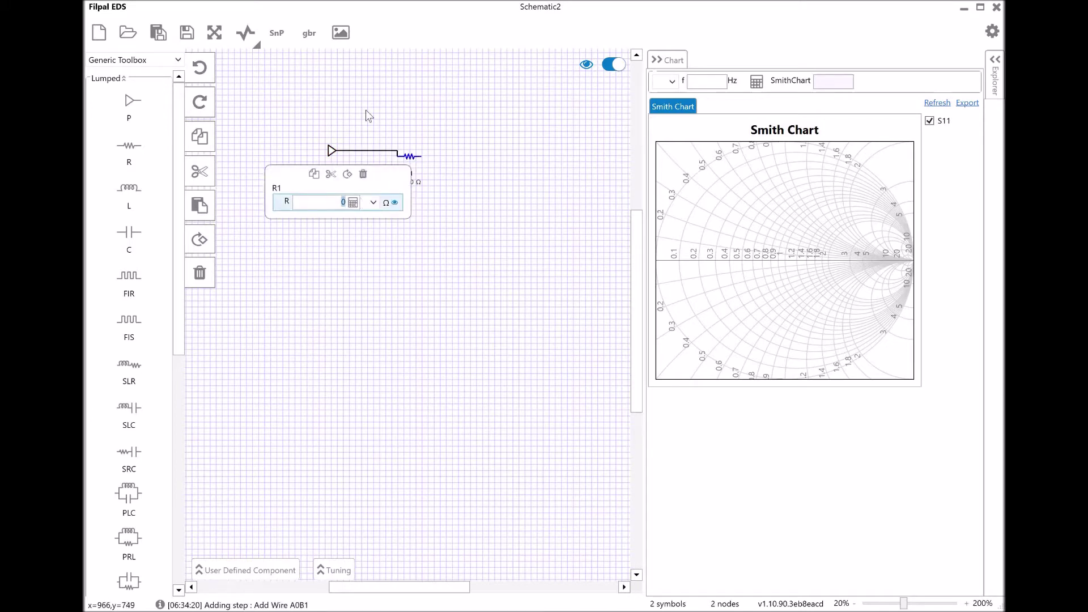
{"action": "key", "text": "Return"}
Wire a ground (GND) to the resistor's free end and plot the circuit on the Smith chart
{"action": "left_click_drag", "start_coordinate": [179, 181], "coordinate": [413, 158]}
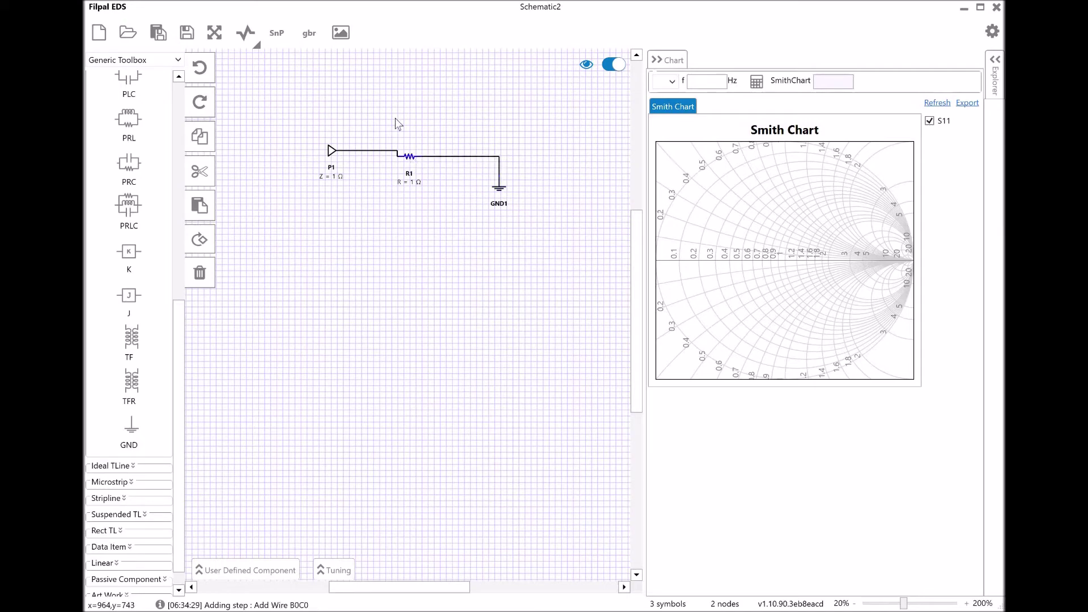
{"action": "left_click", "coordinate": [245, 32]}
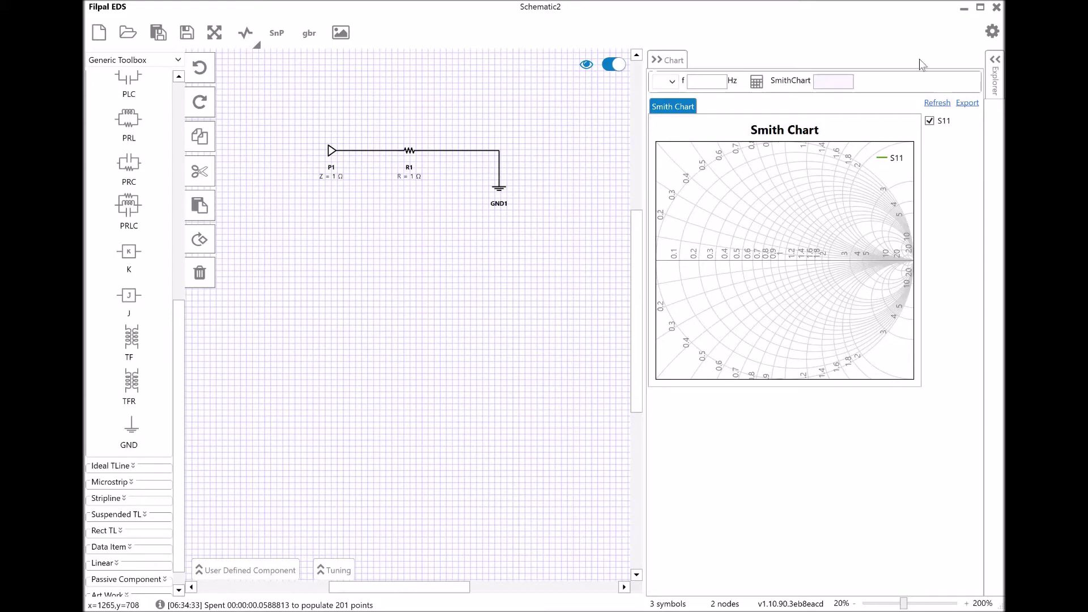
Set the simulation's maximum frequency to 0.1G Hz and replot the Smith chart
{"action": "left_click", "coordinate": [993, 31]}
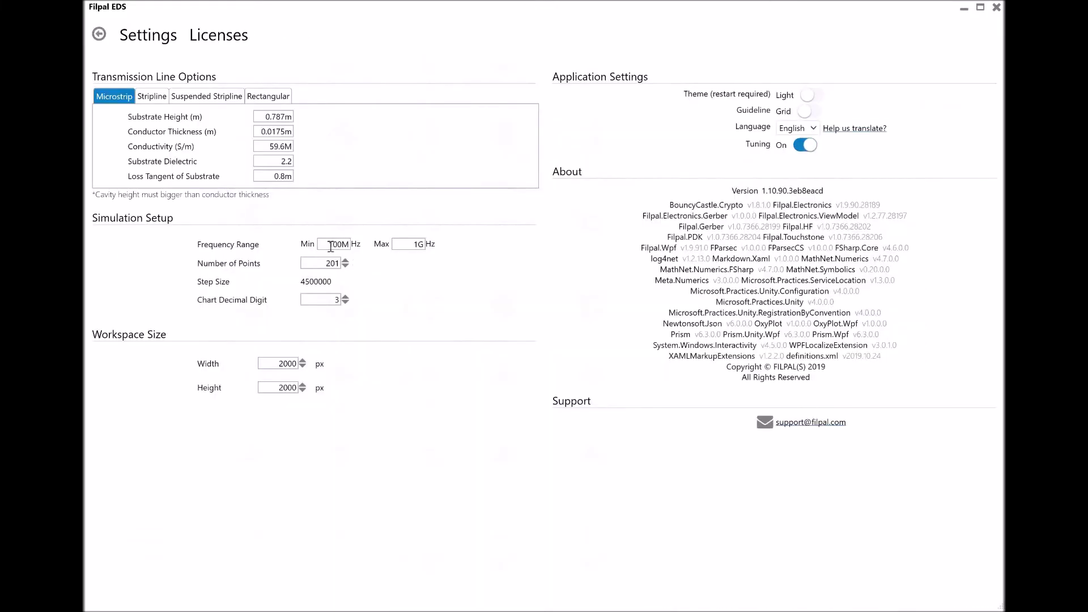
{"action": "double_click", "coordinate": [417, 244]}
{"action": "type", "text": "00M"}
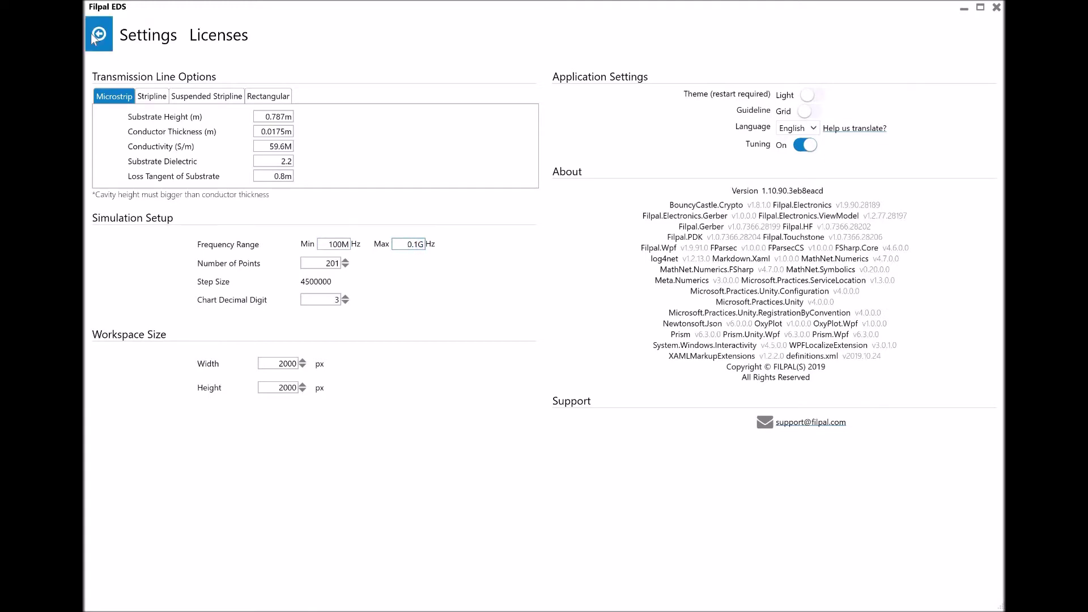
{"action": "left_click", "coordinate": [99, 34]}
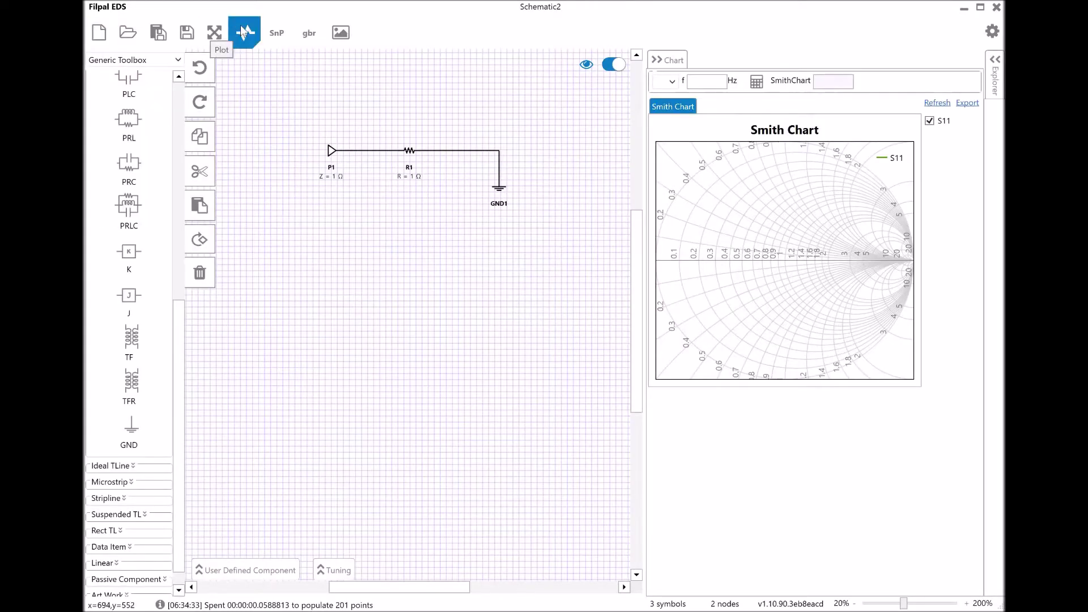
{"action": "left_click", "coordinate": [245, 33]}
{"action": "mouse_move", "coordinate": [778, 262]}
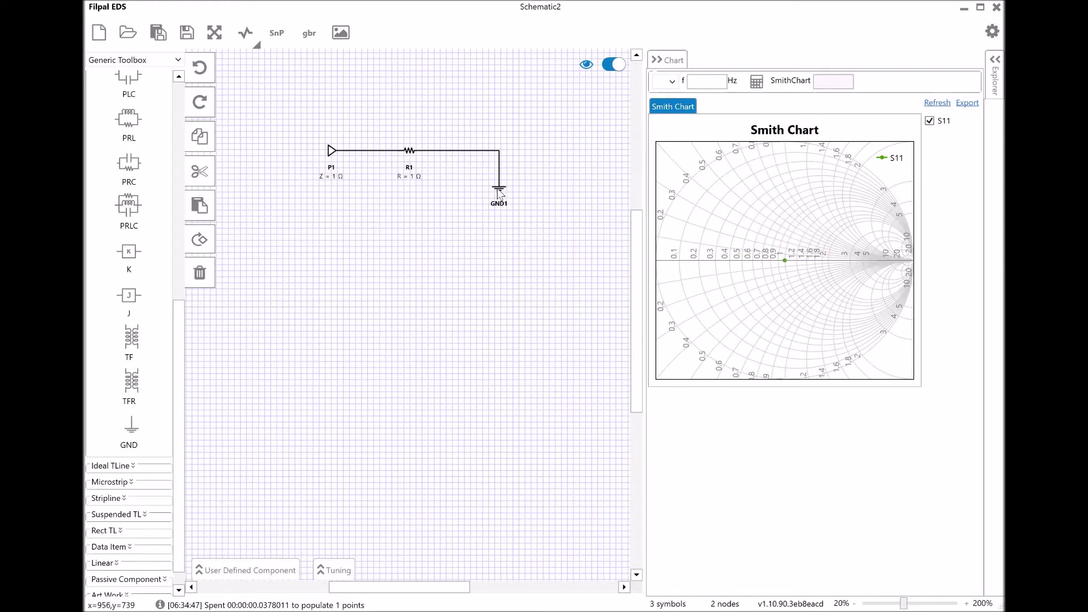
Replace resistor R1's resistance with the variable x, define x as 1, and replot
{"action": "double_click", "coordinate": [412, 171]}
{"action": "double_click", "coordinate": [341, 195]}
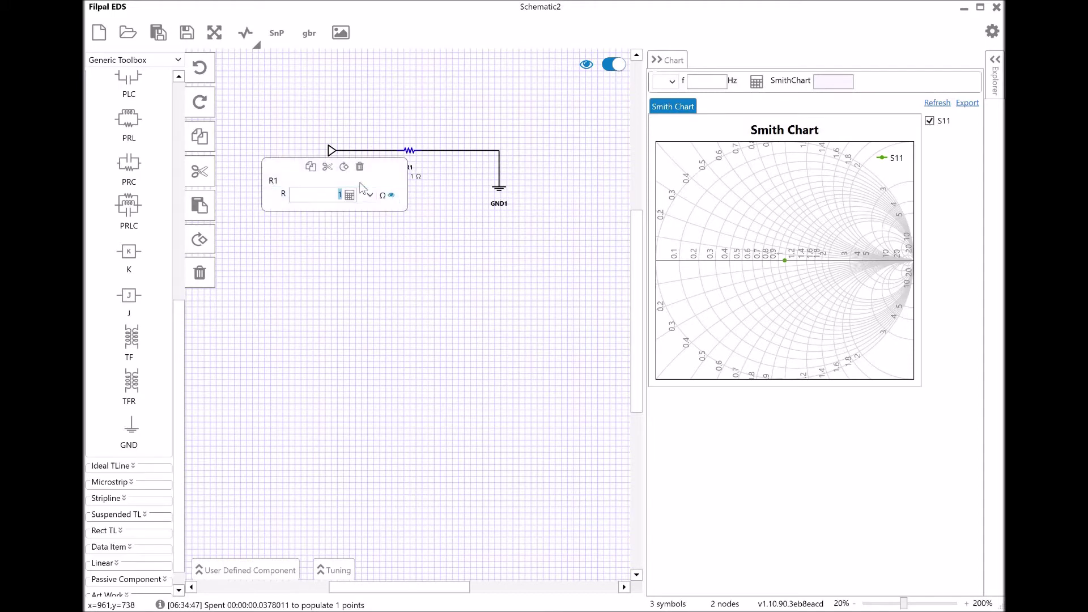
{"action": "type", "text": "x"}
{"action": "key", "text": "Return"}
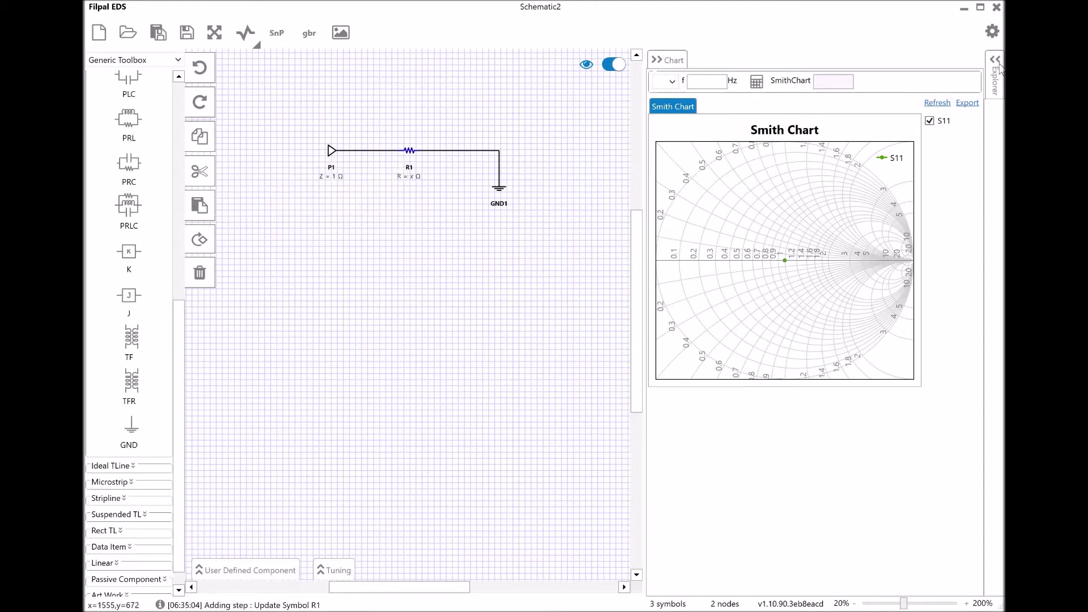
{"action": "left_click", "coordinate": [998, 71]}
{"action": "type", "text": "1"}
{"action": "left_click", "coordinate": [246, 33]}
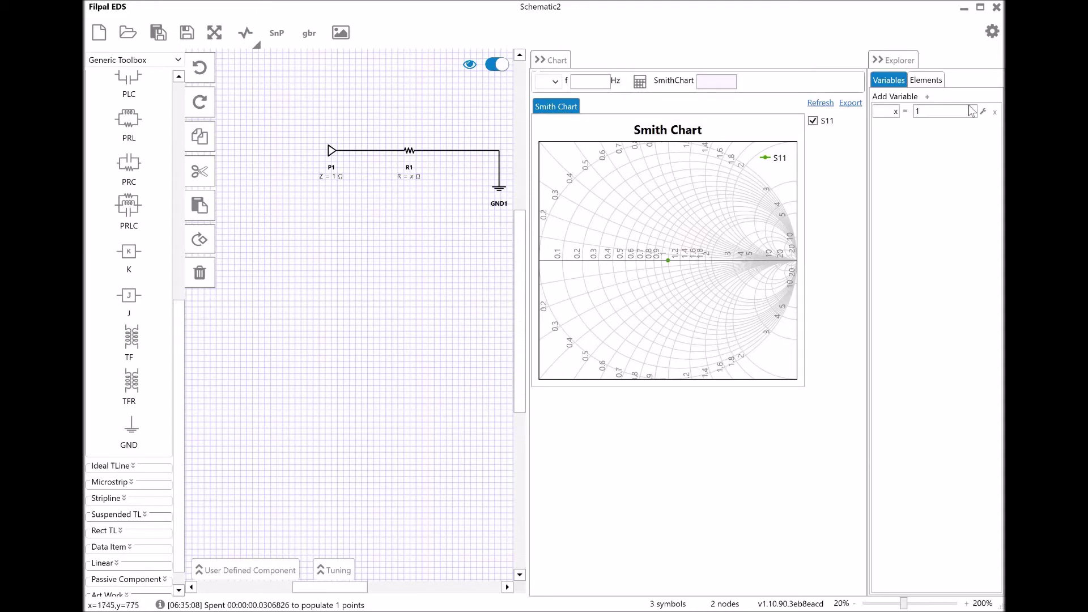
Enable tuning of the variable x with a value of 0.5, a minimum of 0.01 and a maximum of 100
{"action": "left_click", "coordinate": [338, 566]}
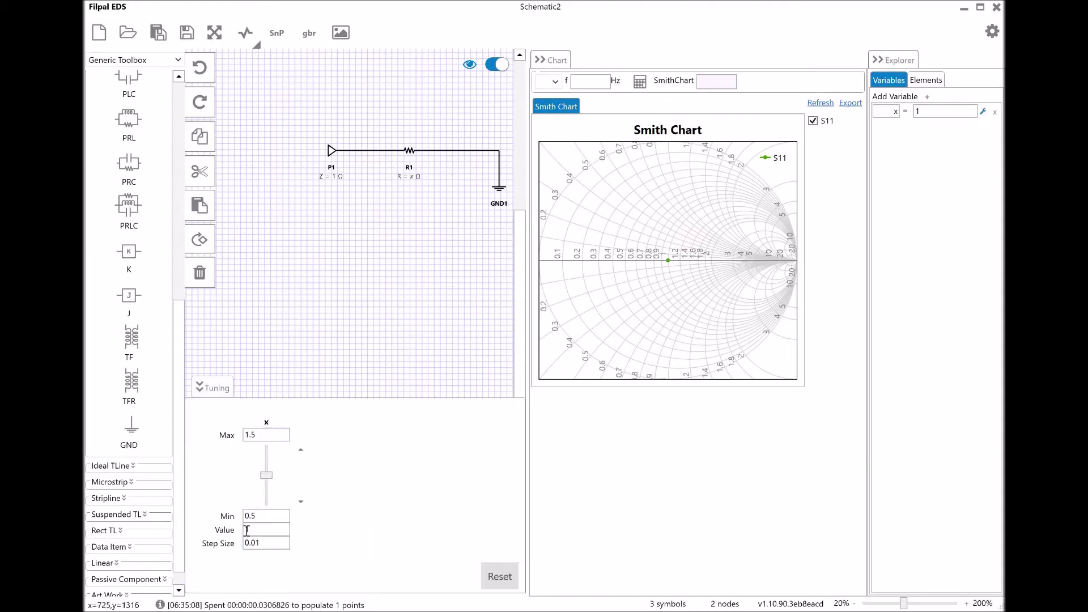
{"action": "double_click", "coordinate": [259, 529]}
{"action": "type", "text": "0.5"}
{"action": "left_click", "coordinate": [257, 517]}
{"action": "type", "text": "0.01"}
{"action": "key", "text": "Tab"}
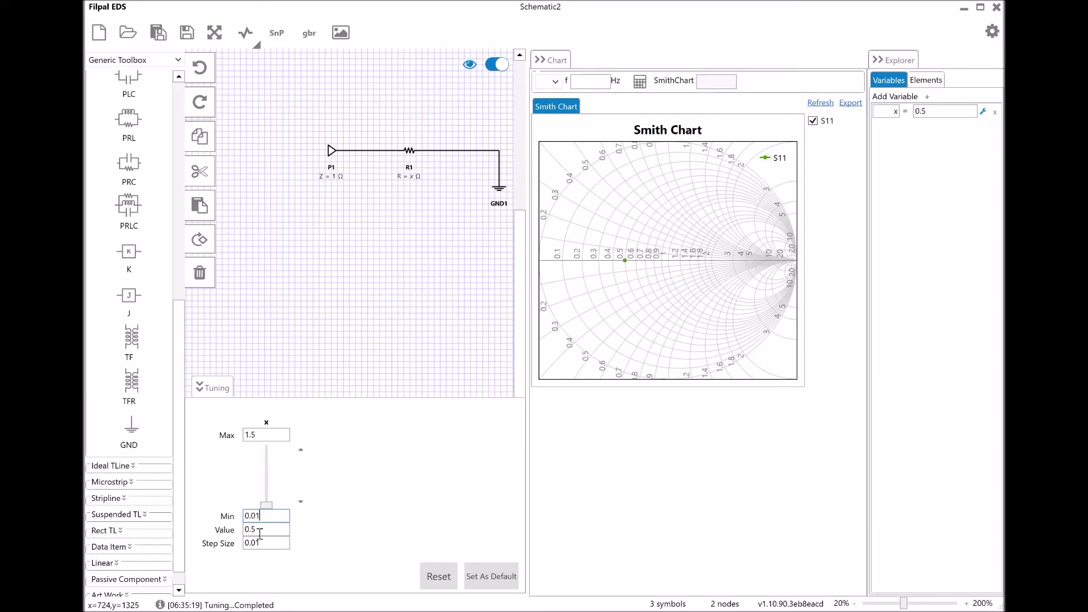
{"action": "left_click", "coordinate": [267, 434]}
{"action": "type", "text": "100"}
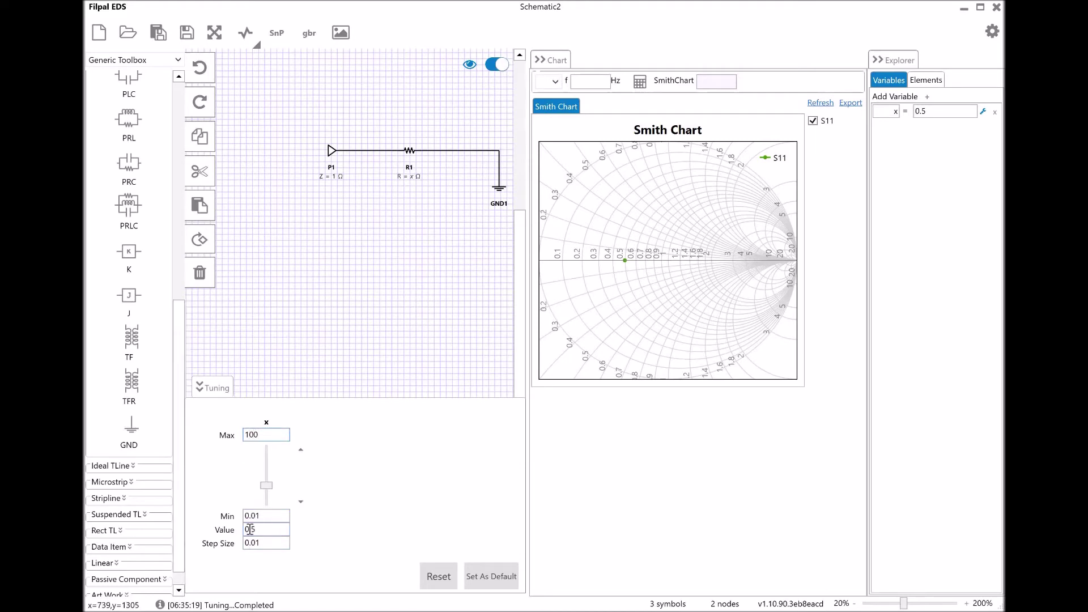
Set the tuning value of x to 0.1
{"action": "left_click_drag", "start_coordinate": [250, 529], "coordinate": [267, 526]}
{"action": "type", "text": "1"}
{"action": "left_click", "coordinate": [270, 518]}
{"action": "mouse_move", "coordinate": [581, 275]}
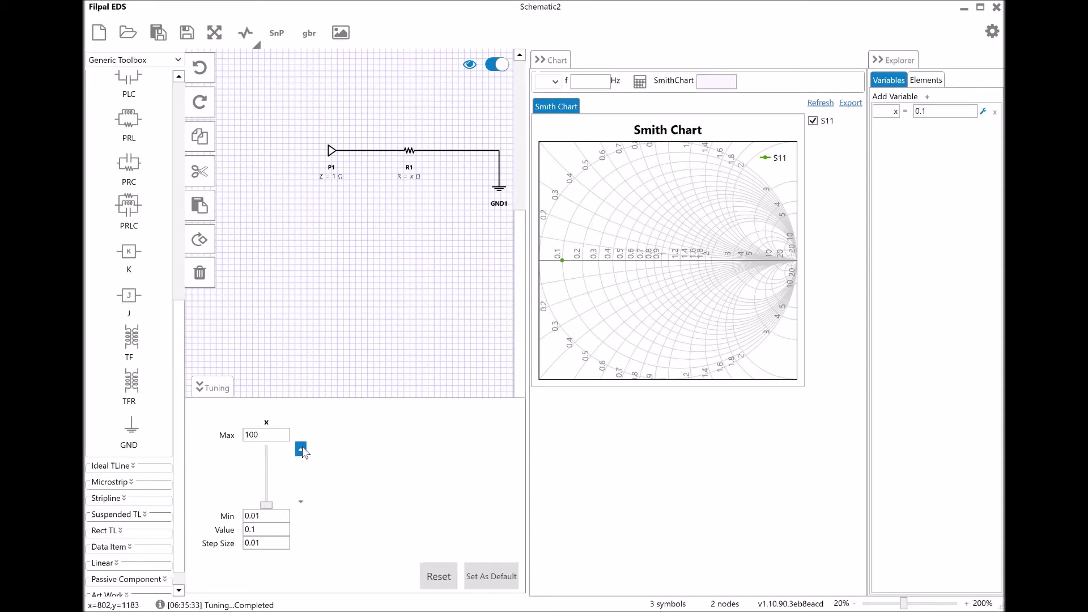
Change the tuning step size of x to 0.1 and step x up to 1.9
{"action": "left_click", "coordinate": [253, 544]}
{"action": "key", "text": "BackSpace"}
{"action": "left_click", "coordinate": [301, 451]}
{"action": "left_click", "coordinate": [300, 451]}
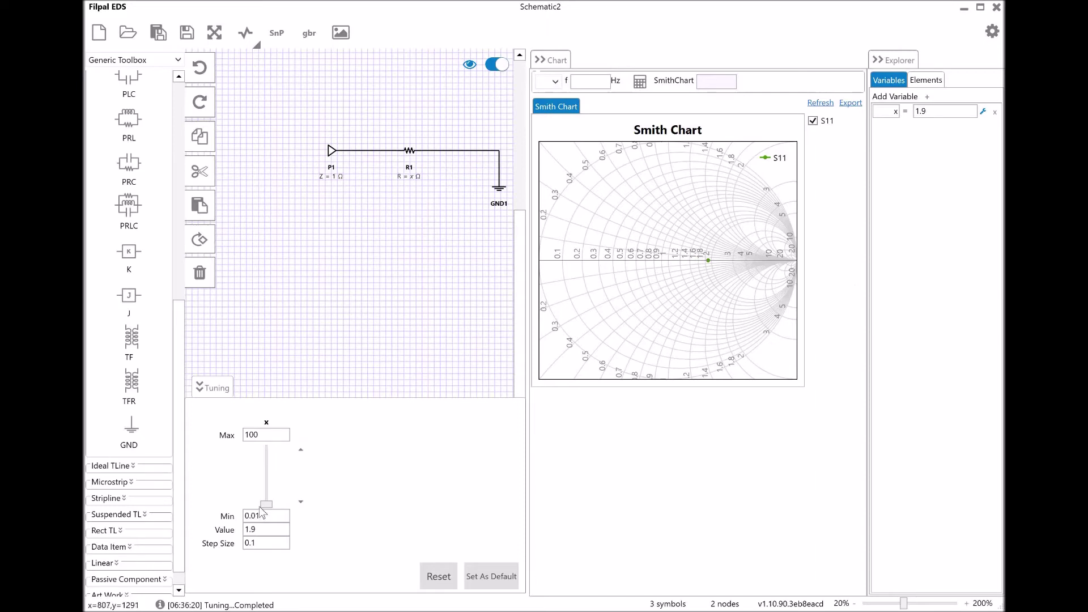
Sweep x with the tuning slider up to about 96.8 and back down to its minimum of 0.01
{"action": "left_click", "coordinate": [267, 451]}
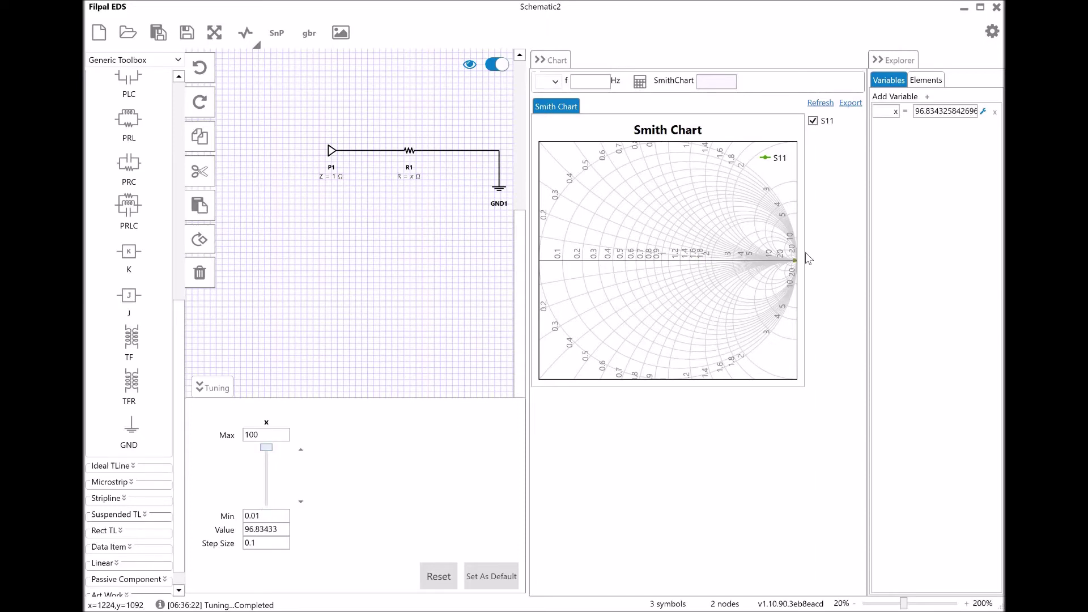
{"action": "mouse_move", "coordinate": [790, 268]}
{"action": "left_click_drag", "start_coordinate": [266, 450], "coordinate": [272, 518]}
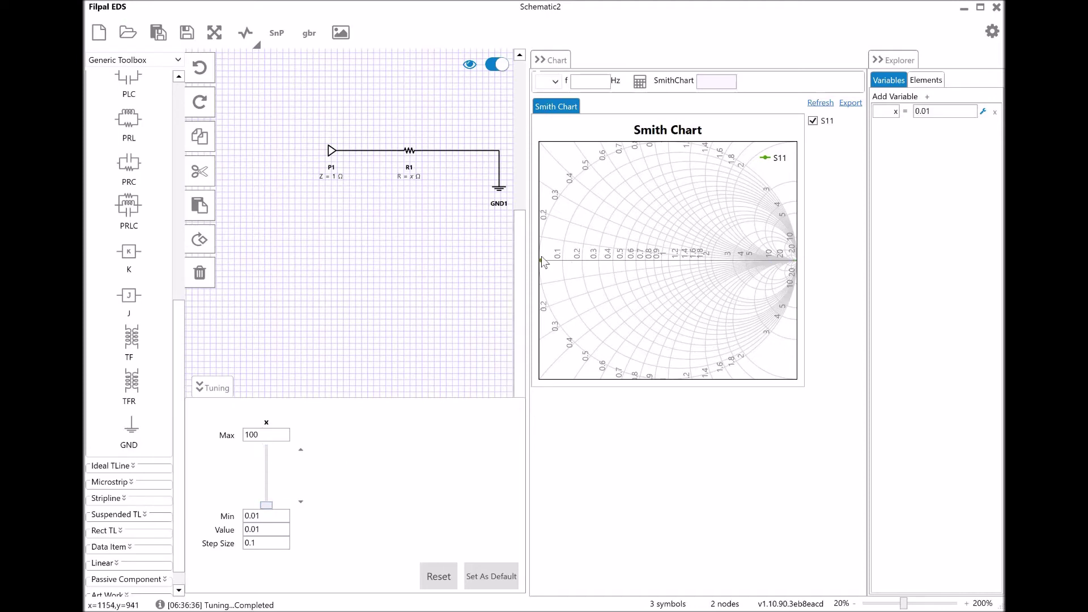
{"action": "mouse_move", "coordinate": [545, 262]}
Move port P1 farther from resistor R1 and place a Frequency Invariant Reactance (FIR) just above the wire between them
{"action": "left_click_drag", "start_coordinate": [335, 154], "coordinate": [305, 155]}
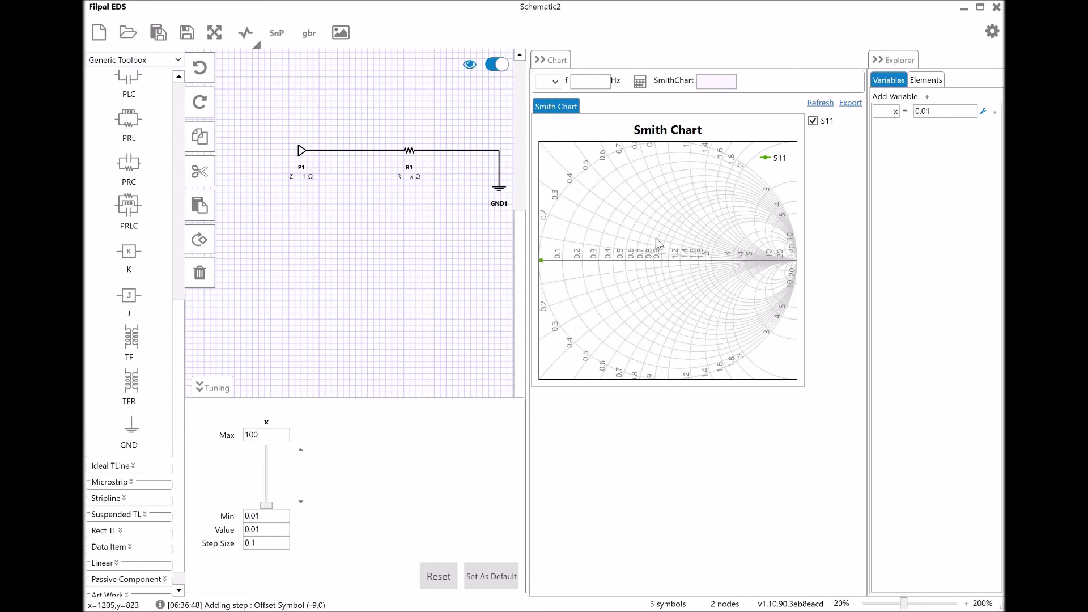
{"action": "left_click_drag", "start_coordinate": [177, 361], "coordinate": [178, 172]}
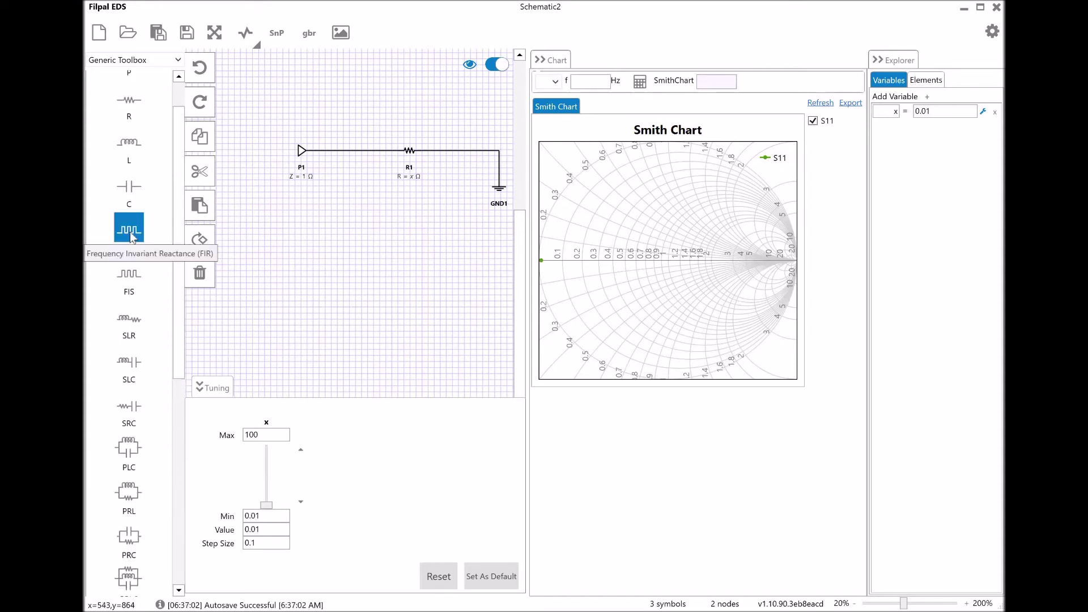
{"action": "left_click", "coordinate": [132, 237]}
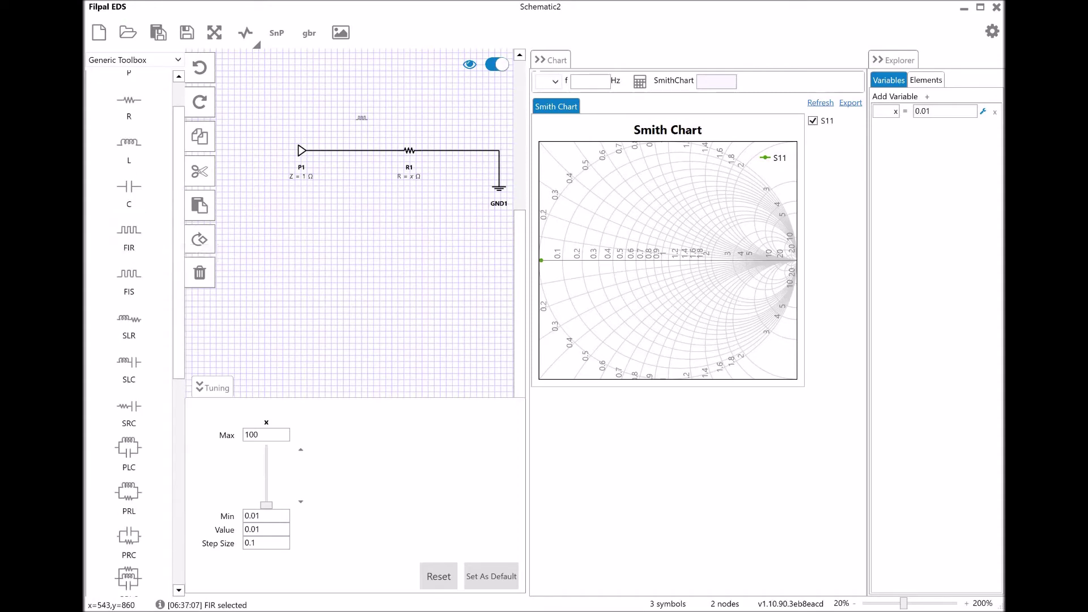
{"action": "left_click", "coordinate": [334, 154]}
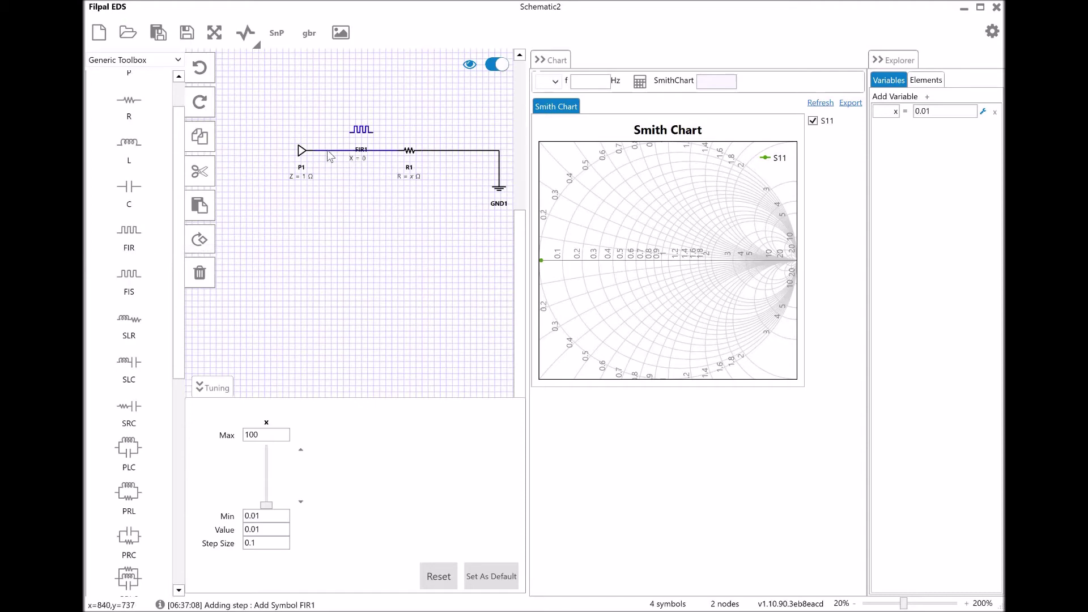
Replace the direct wire between port P1 and resistor R1 with the FIR component aligned and wired in series
{"action": "left_click", "coordinate": [330, 151]}
{"action": "key", "text": "Delete"}
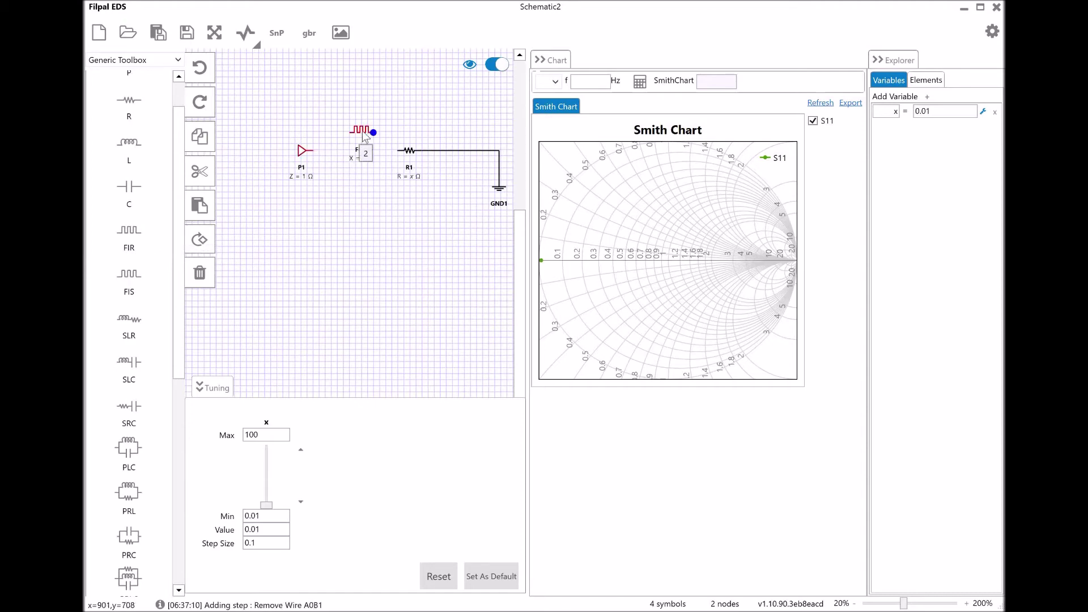
{"action": "left_click_drag", "start_coordinate": [365, 136], "coordinate": [364, 154]}
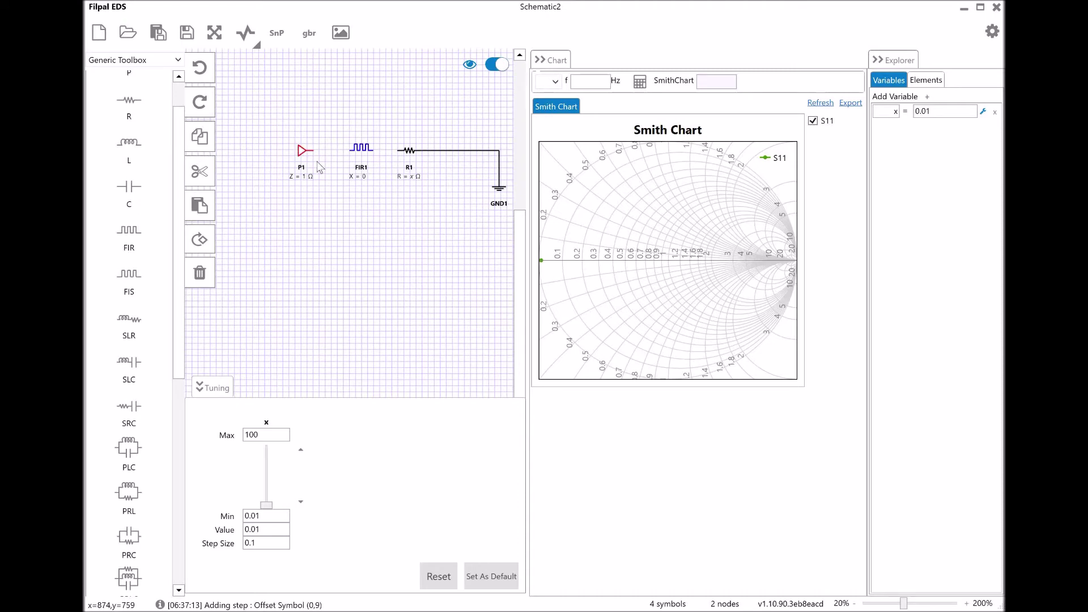
{"action": "left_click_drag", "start_coordinate": [316, 156], "coordinate": [374, 150]}
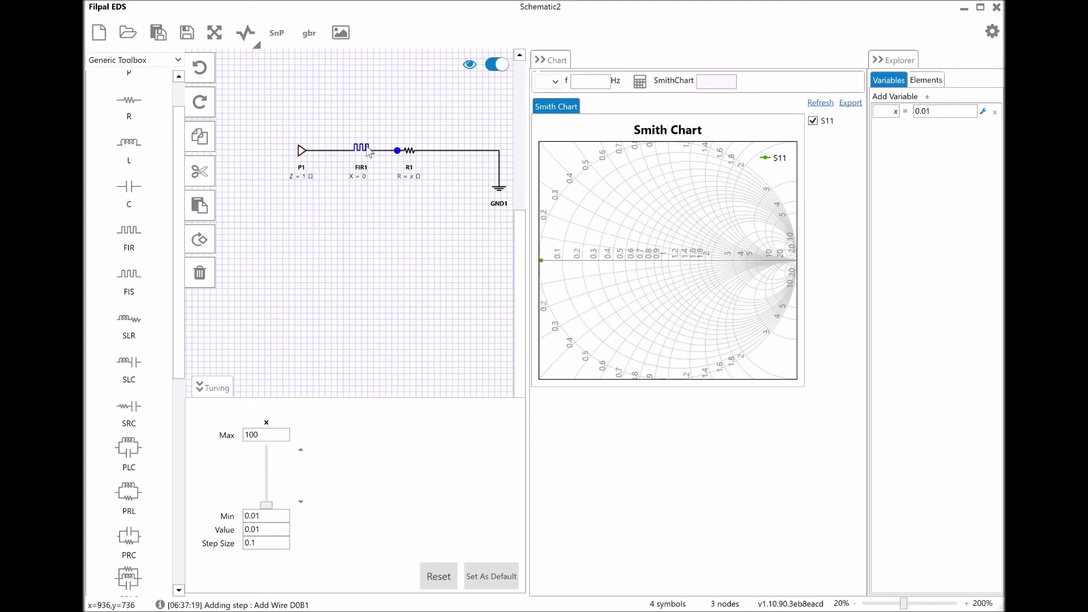
Set FIR1's reactance to j*y with variable y equal to 1, and rerun the simulation to plot S11
{"action": "double_click", "coordinate": [303, 189]}
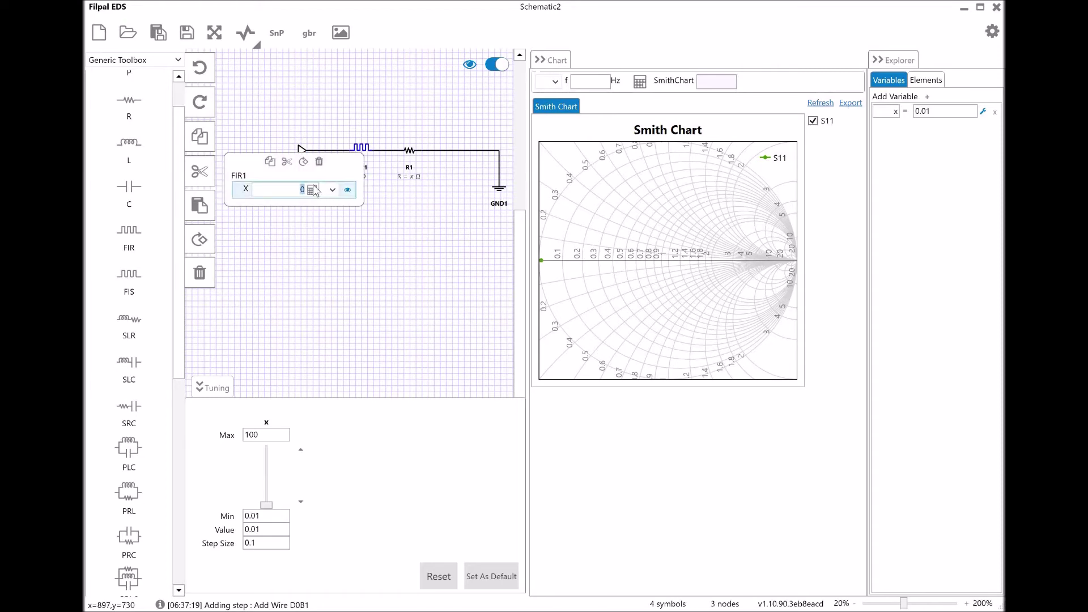
{"action": "left_click", "coordinate": [286, 189]}
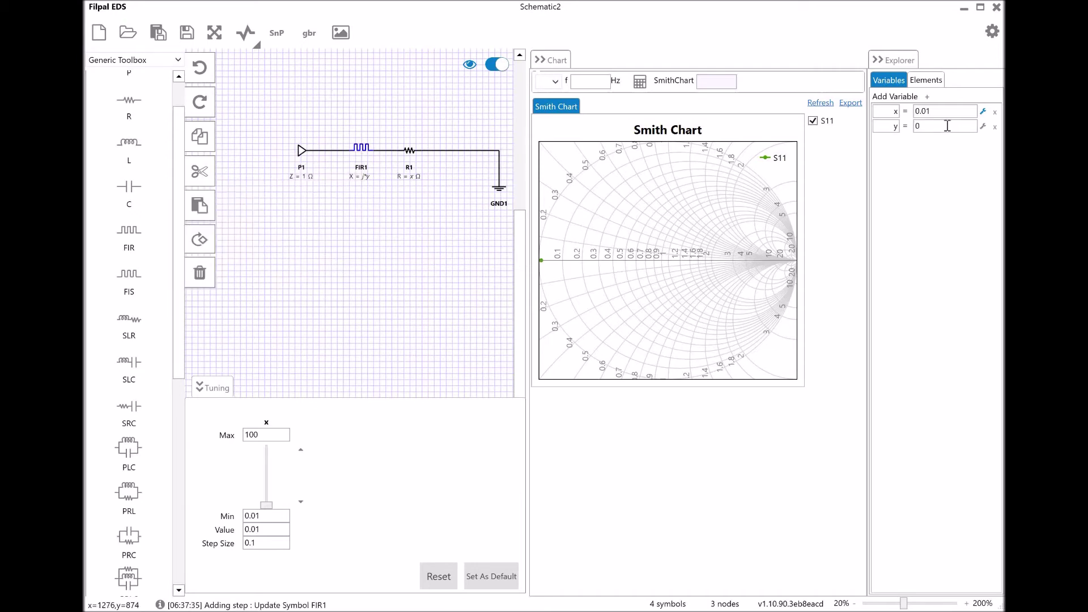
{"action": "type", "text": "1"}
{"action": "left_click", "coordinate": [243, 39]}
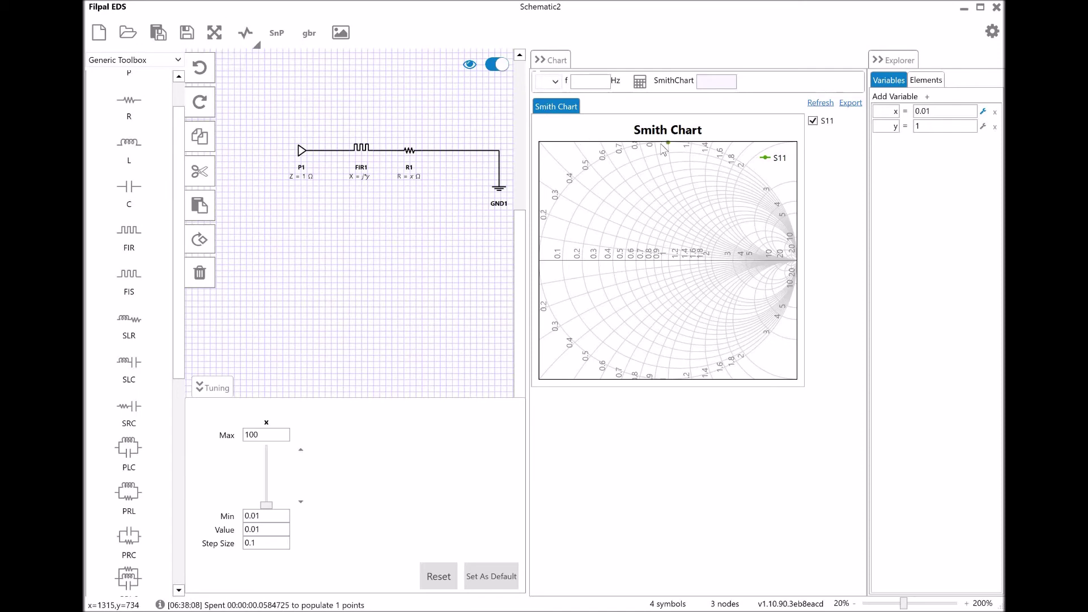
{"action": "mouse_move", "coordinate": [665, 149]}
Enable tuning for variable y, with a step size of 1 and a maximum of 10
{"action": "left_click", "coordinate": [984, 126]}
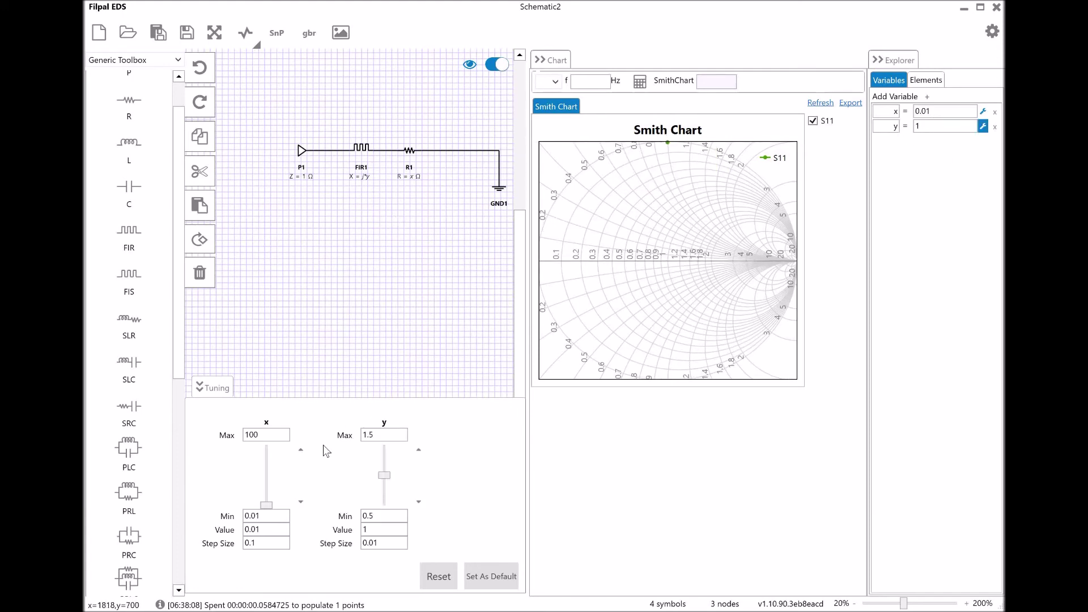
{"action": "left_click", "coordinate": [374, 543]}
{"action": "key", "text": "BackSpace"}
{"action": "key", "text": "BackSpace"}
{"action": "left_click_drag", "start_coordinate": [378, 435], "coordinate": [352, 435]}
{"action": "type", "text": "10"}
Step y up to 3 and back down to 1 to move the S11 point along the chart's edge
{"action": "left_click", "coordinate": [417, 451]}
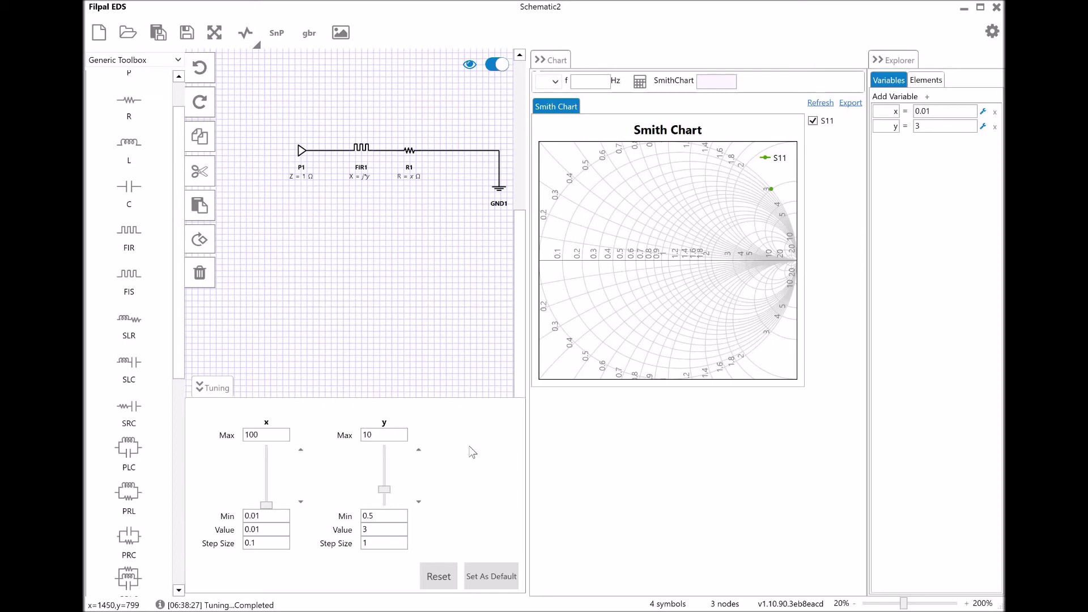
{"action": "left_click", "coordinate": [419, 502]}
{"action": "left_click", "coordinate": [419, 501]}
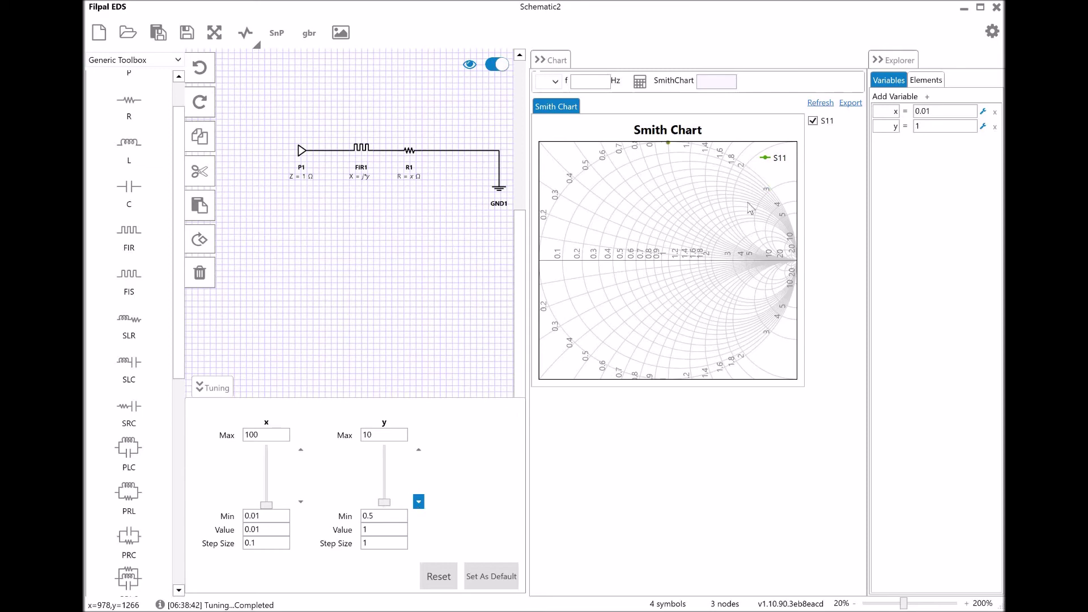
Set the tuning value of y to 0.5 and its step size to 0.1
{"action": "left_click", "coordinate": [363, 531]}
{"action": "type", "text": "0.5"}
{"action": "key", "text": "Delete"}
{"action": "left_click", "coordinate": [363, 543]}
{"action": "type", "text": "0."}
Lower the tuning minimum of y to 0.1 and step y down to 0.4
{"action": "double_click", "coordinate": [368, 516]}
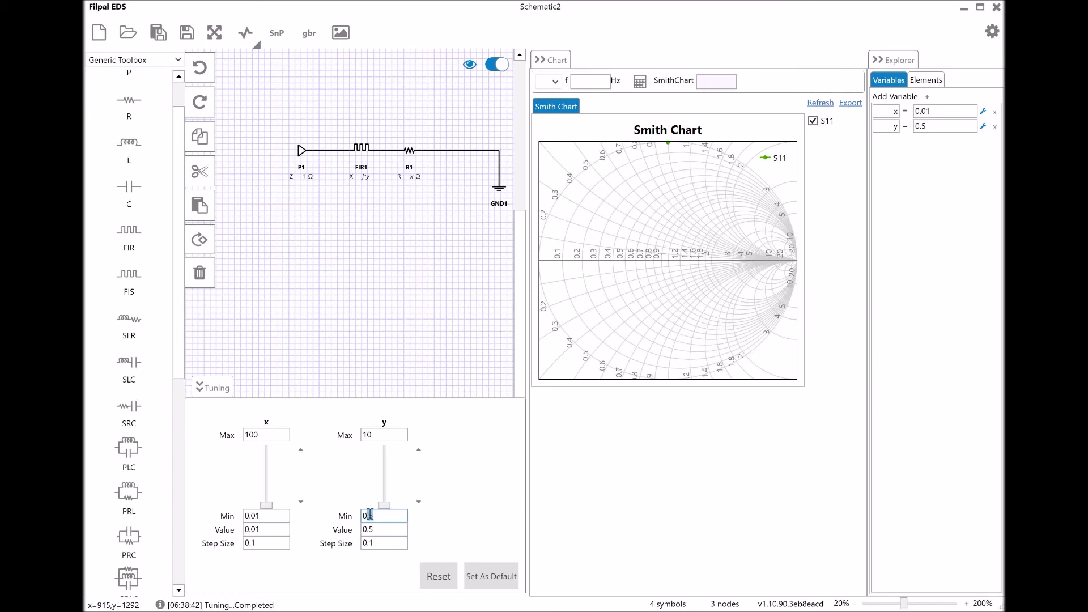
{"action": "type", "text": ".1"}
{"action": "key", "text": "Tab"}
{"action": "left_click", "coordinate": [419, 502]}
{"action": "mouse_move", "coordinate": [589, 183]}
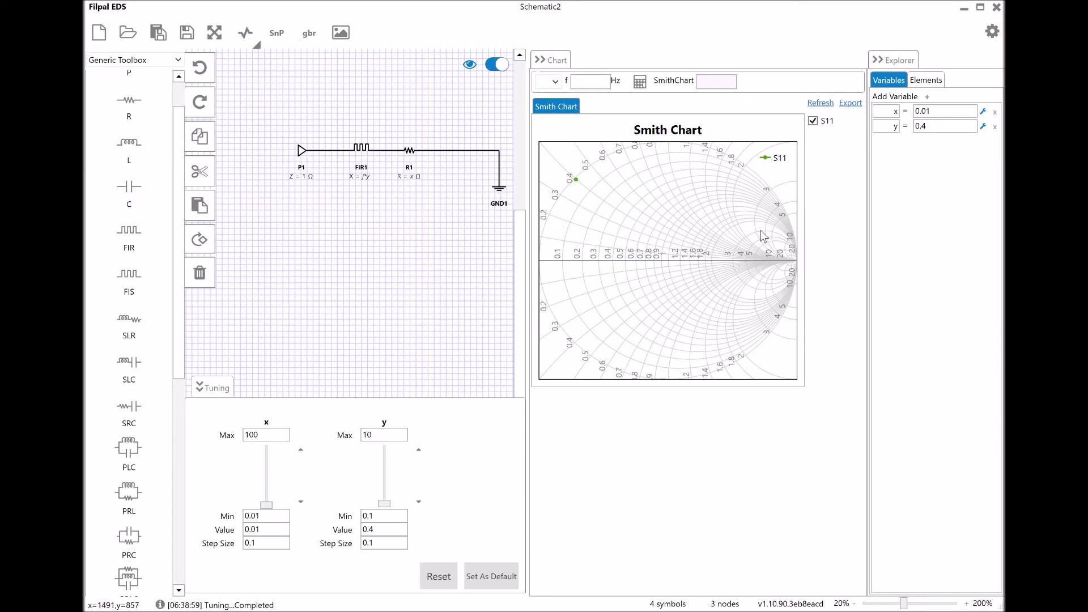
Change FIR1's reactance to -j*y, rerun the simulation and inspect the S11 point on the Smith chart
{"action": "left_click", "coordinate": [369, 152]}
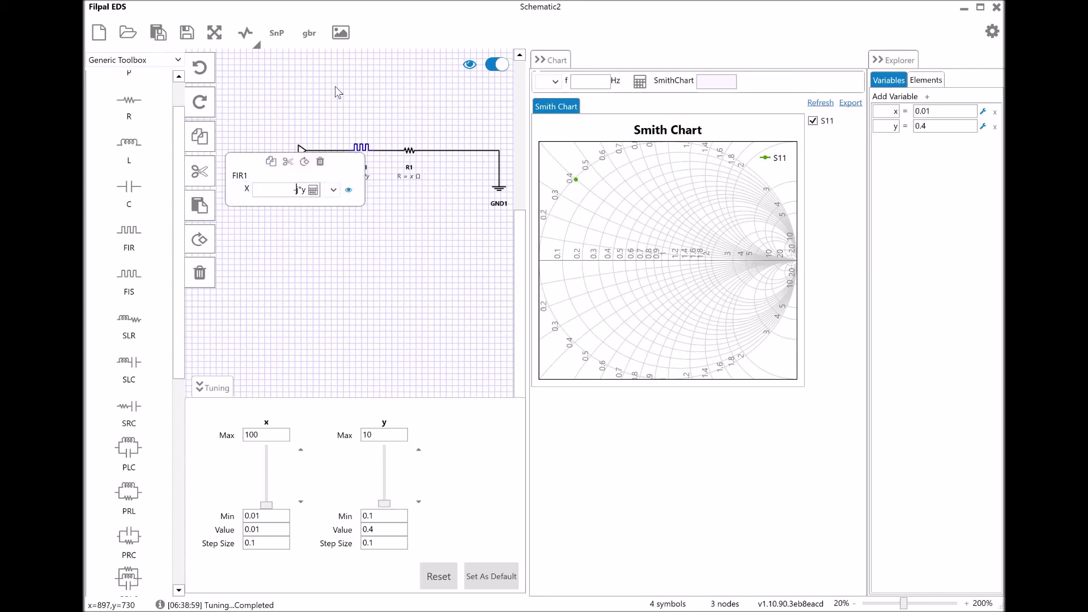
{"action": "left_click", "coordinate": [281, 63]}
{"action": "left_click", "coordinate": [253, 39]}
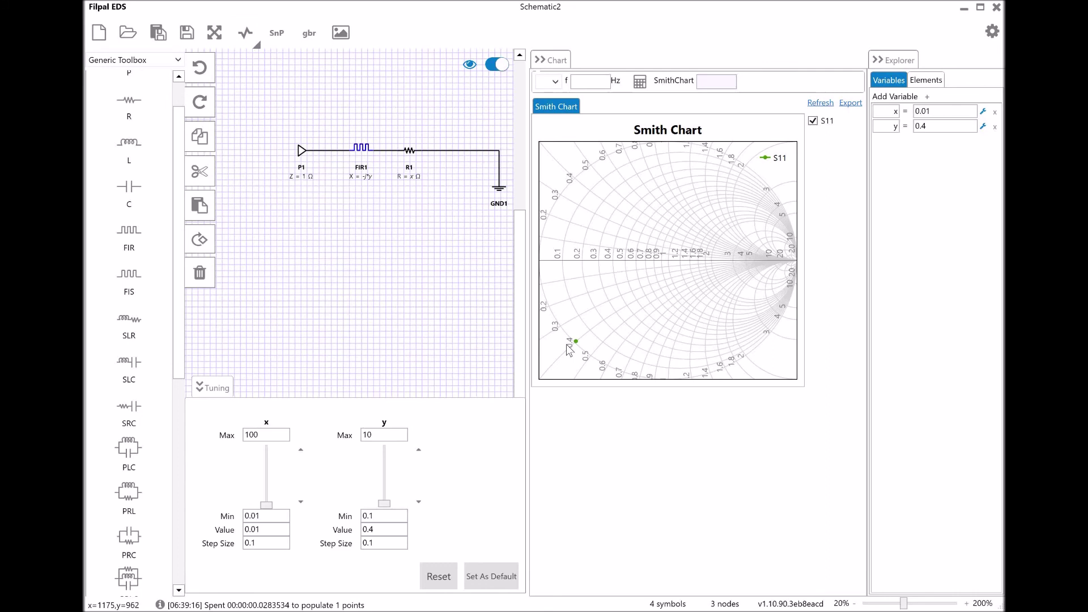
{"action": "mouse_move", "coordinate": [567, 345]}
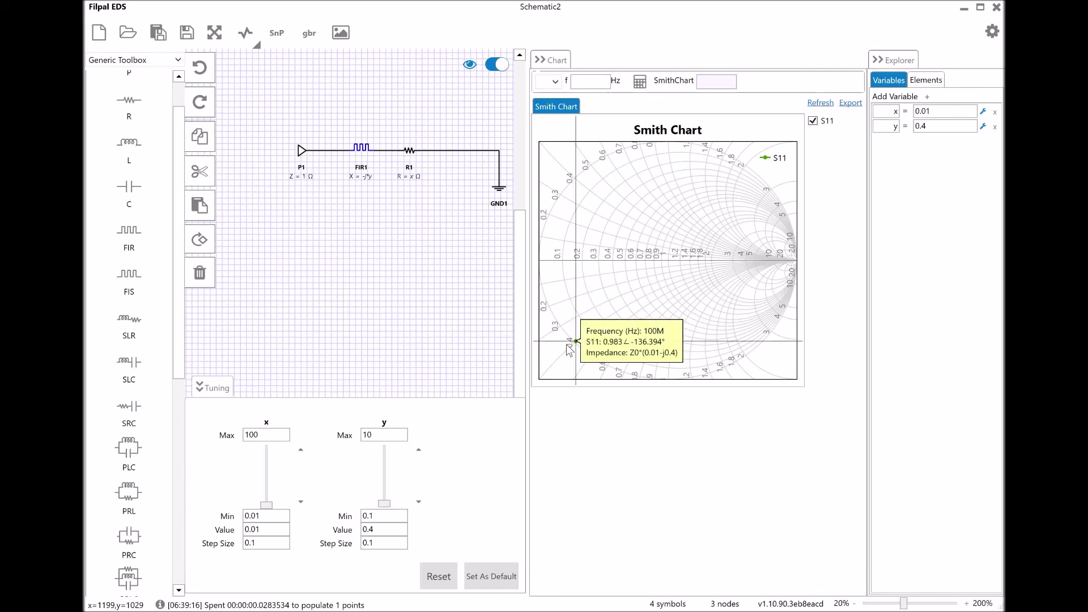